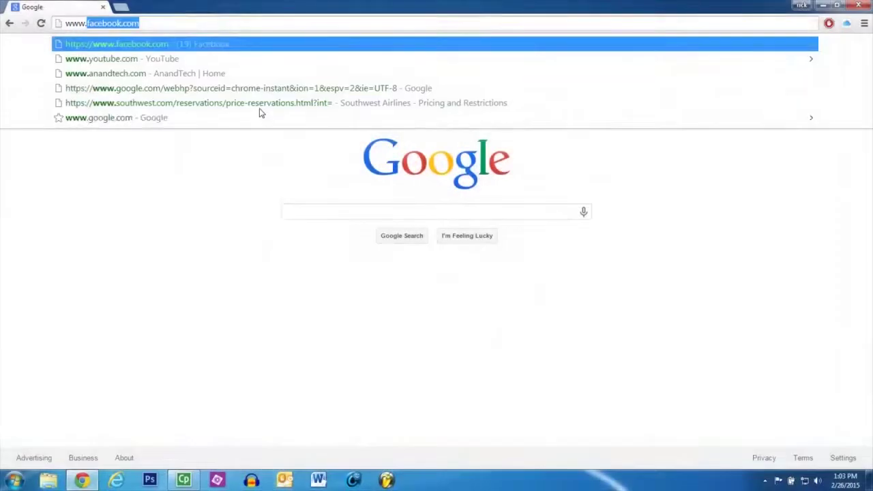
type("p")
key("Return")
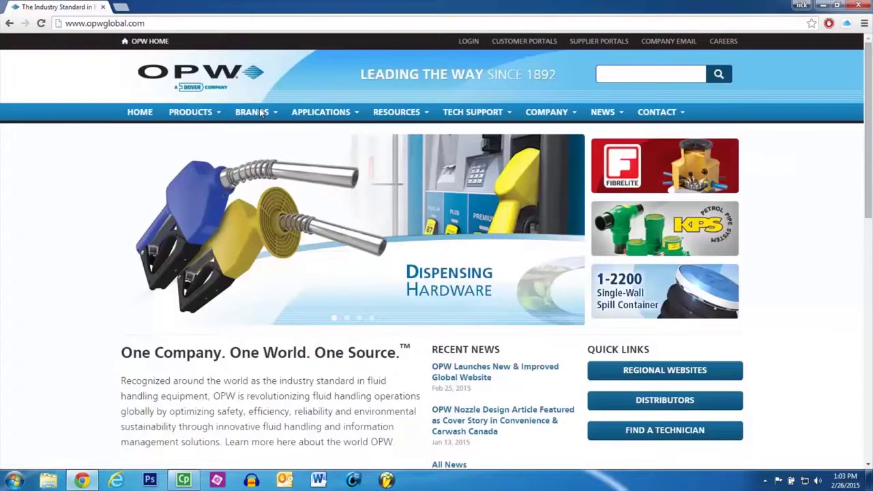
mouse_move(505, 118)
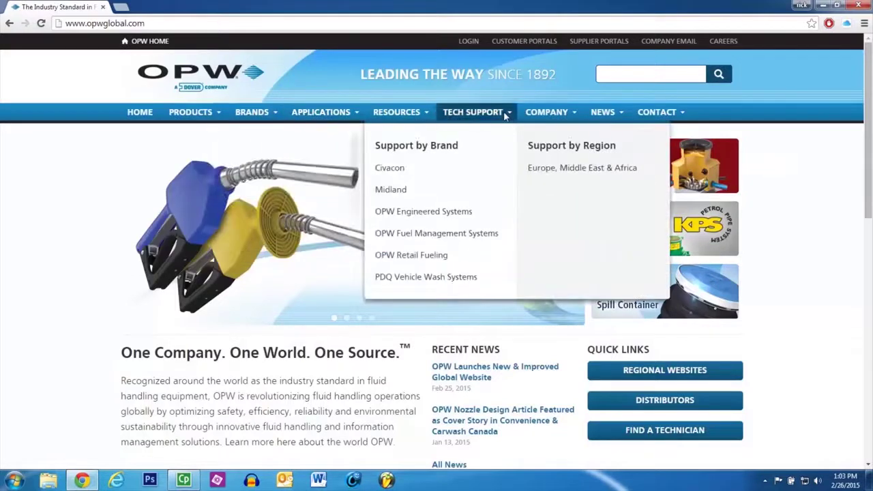
left_click(404, 235)
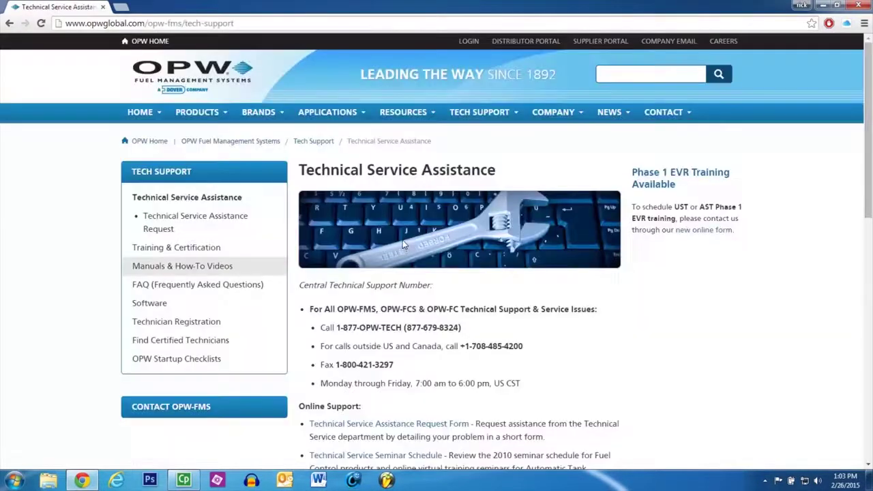
left_click(152, 312)
scroll(298, 355, "down", 3)
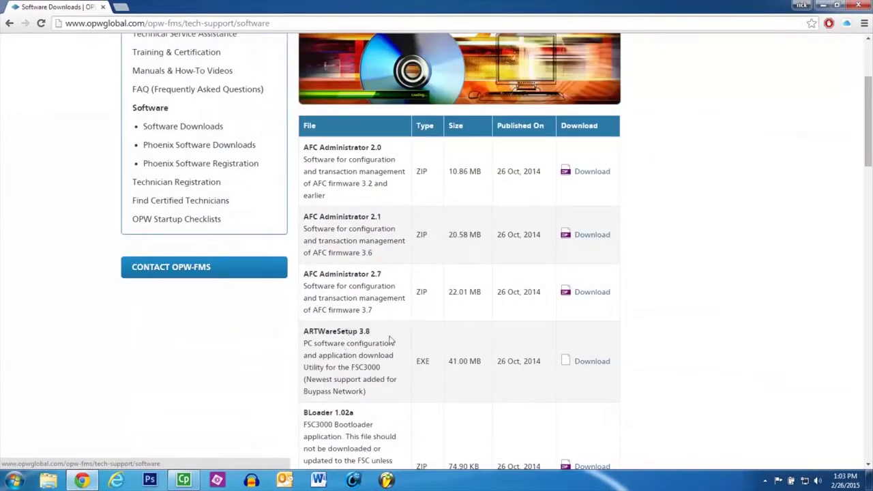
left_click(593, 367)
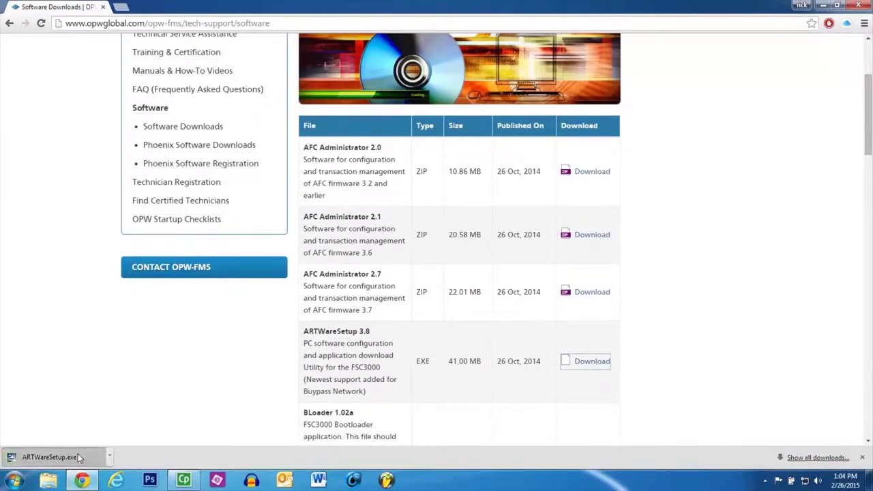
- Run the downloaded ARTWareSetup.exe, complete the ArtWare installation with the Modify option, and close the browser
left_click(78, 457)
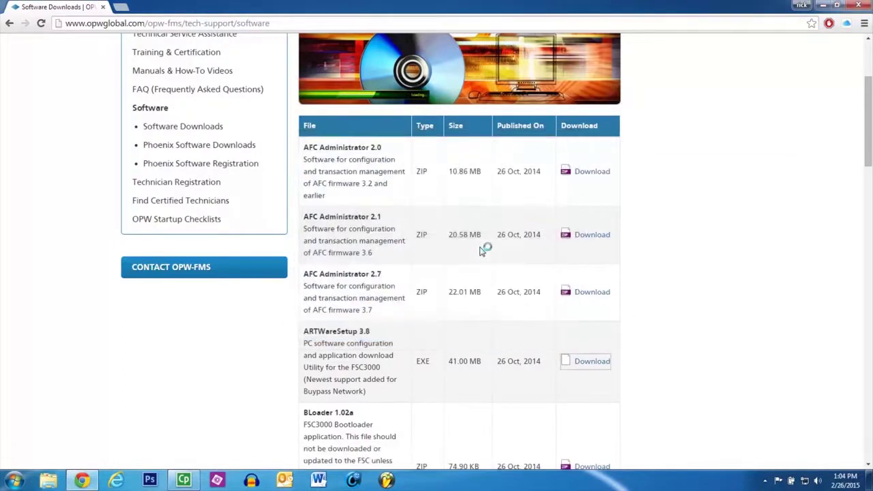
left_click(500, 326)
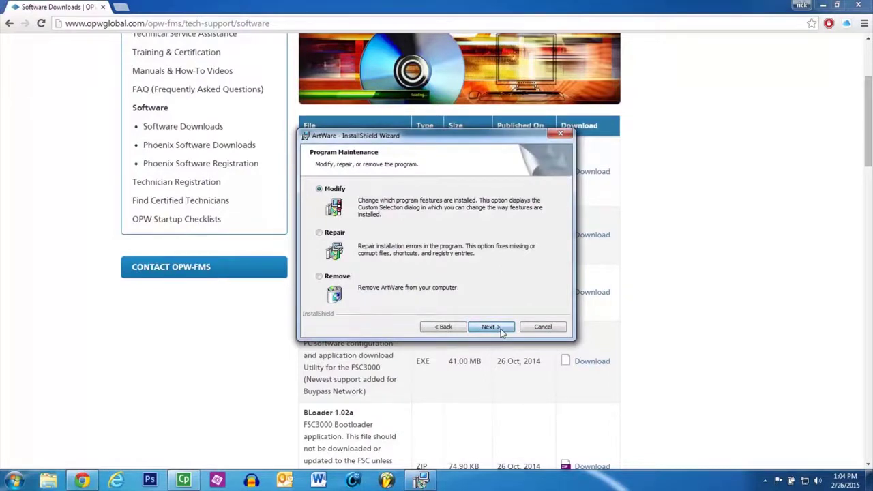
left_click(500, 329)
left_click(501, 329)
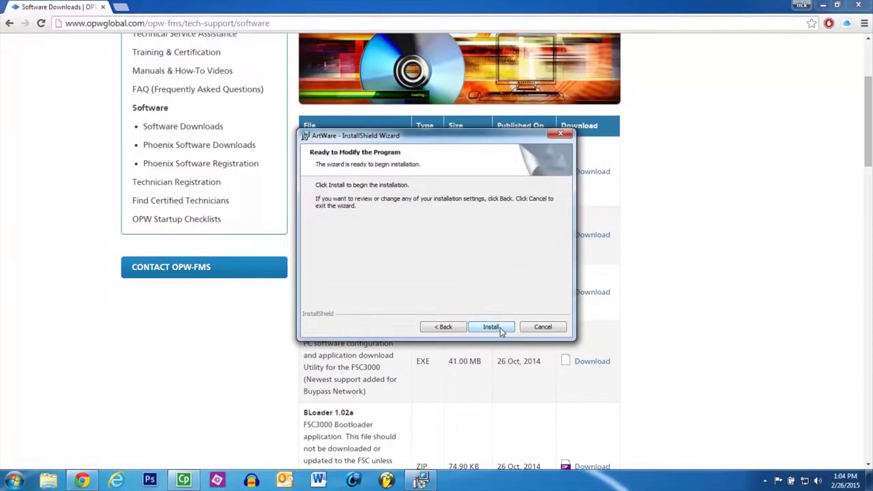
left_click(500, 328)
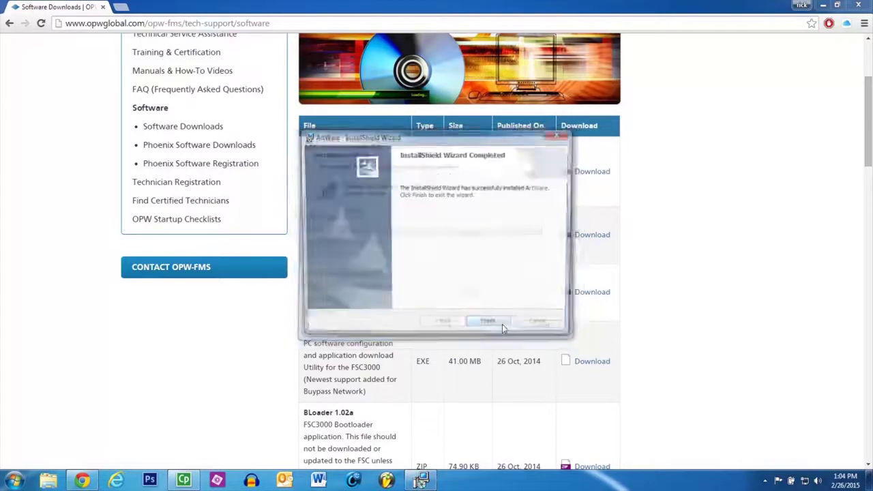
left_click(508, 328)
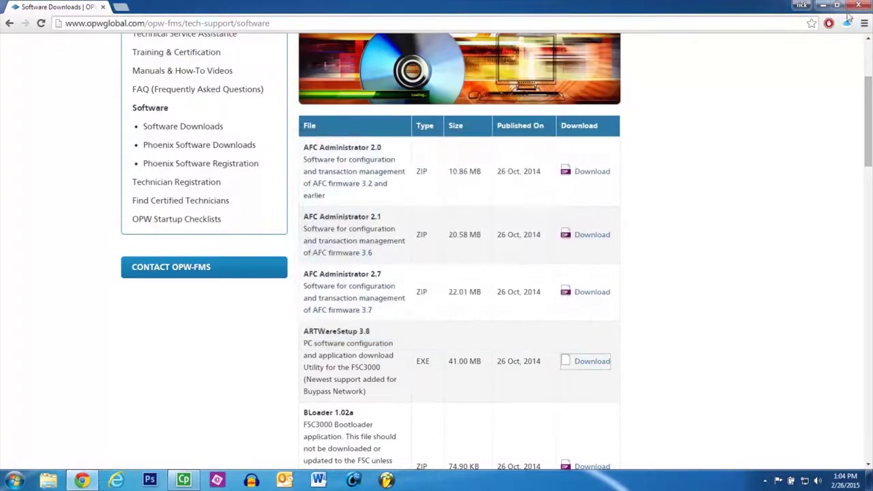
left_click(858, 7)
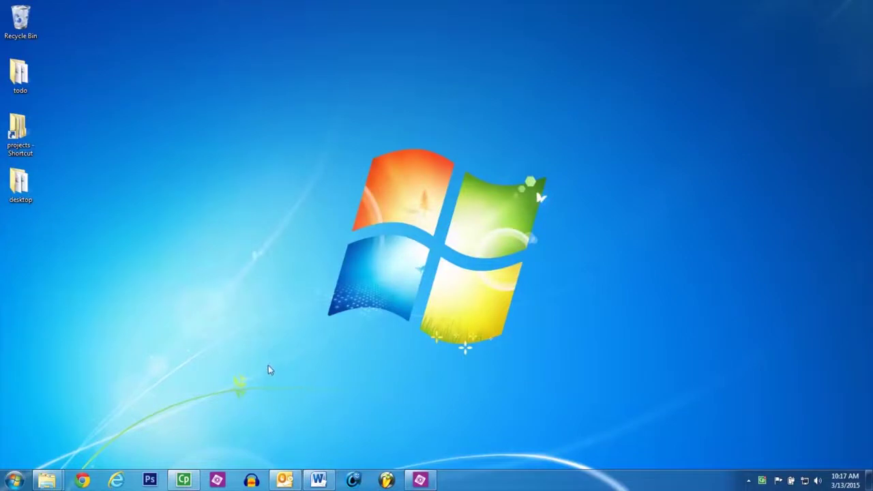
- Launch the FSC Configuration Utility from the OPW Fuel Management Systems ARTWare program folder as administrator
left_click(14, 480)
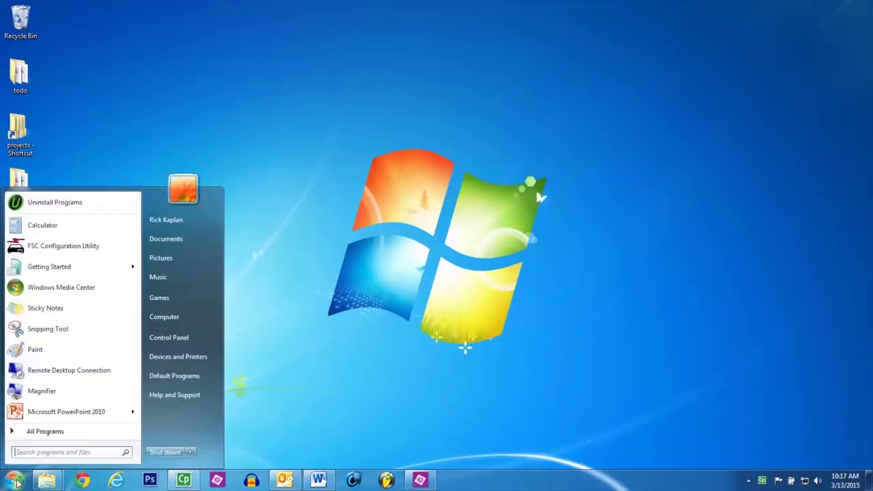
left_click(45, 432)
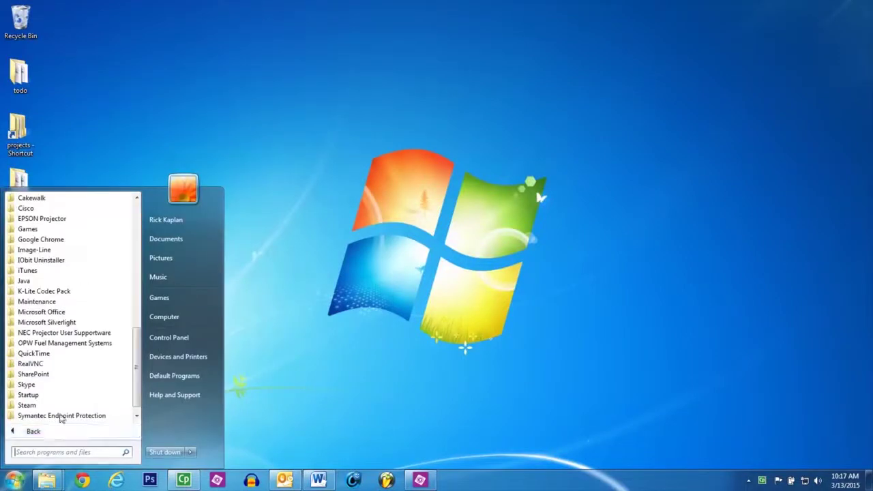
left_click(56, 345)
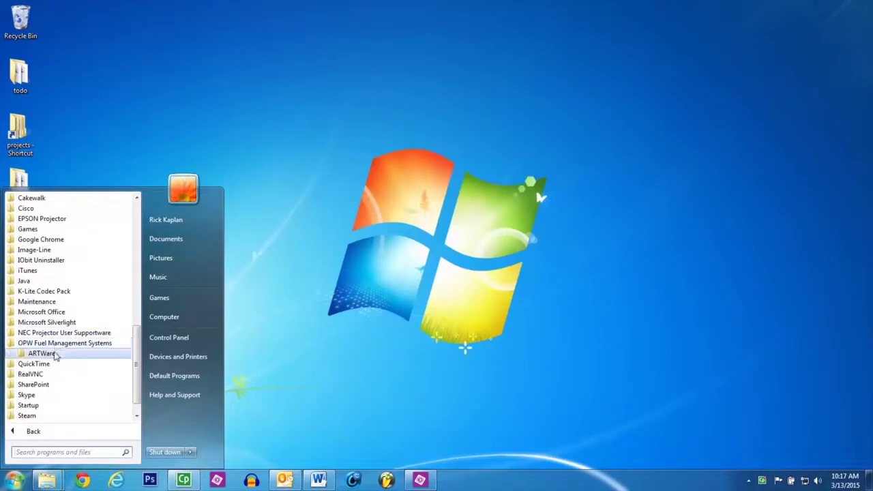
left_click(53, 354)
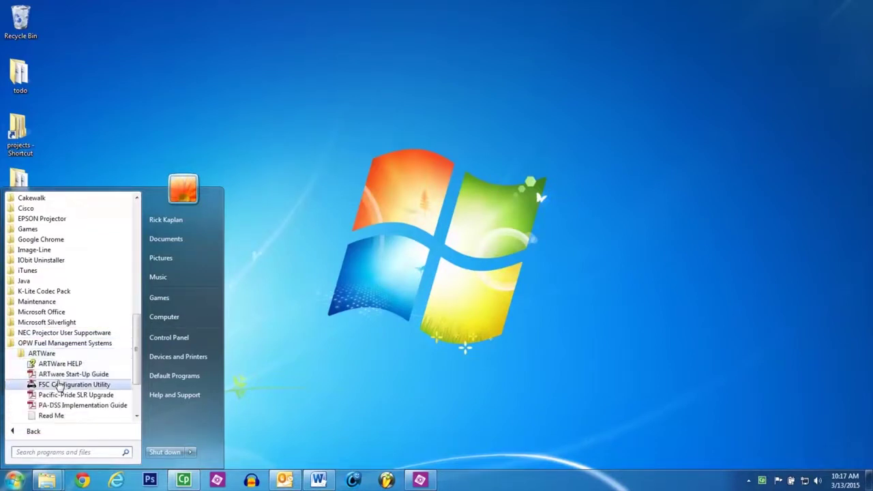
right_click(54, 385)
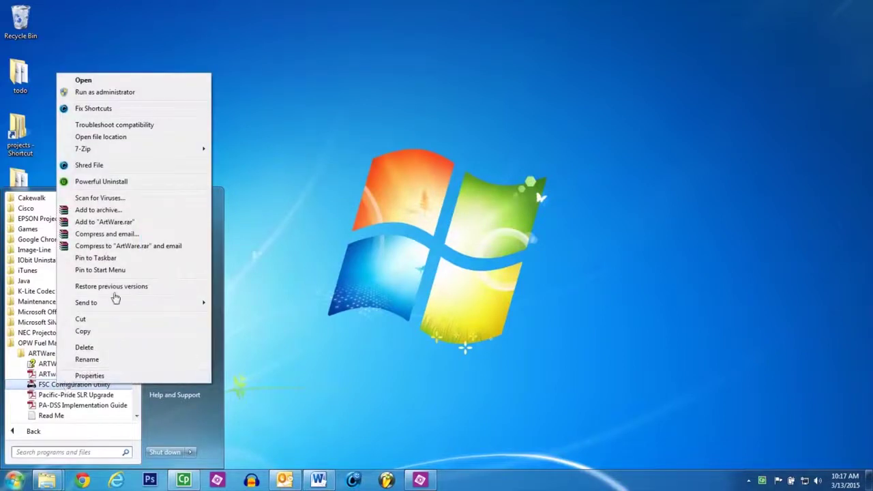
left_click(121, 92)
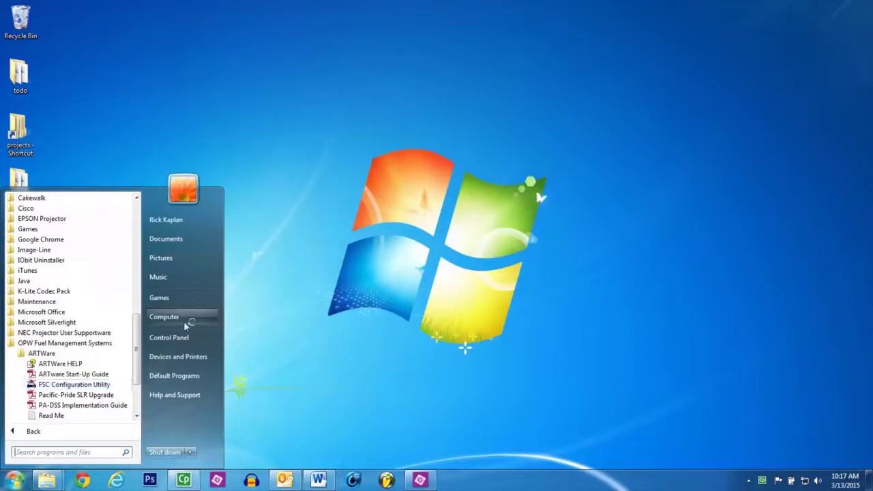
left_click(384, 302)
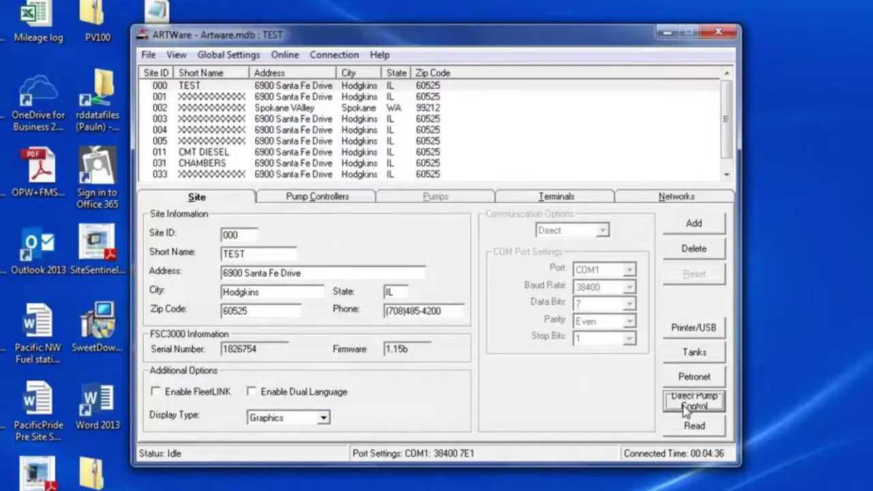
- Enable direct pump control for the TEST site and send the setting, closing its dialog when done
left_click(693, 402)
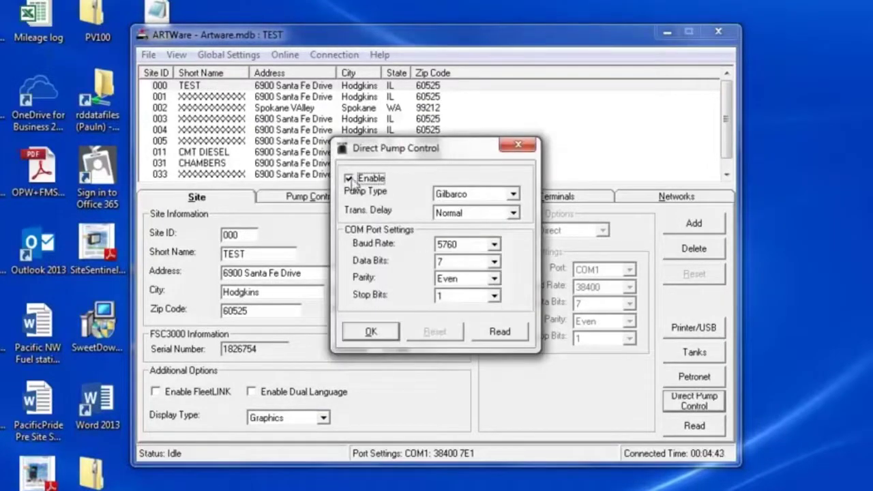
left_click(349, 178)
left_click(348, 178)
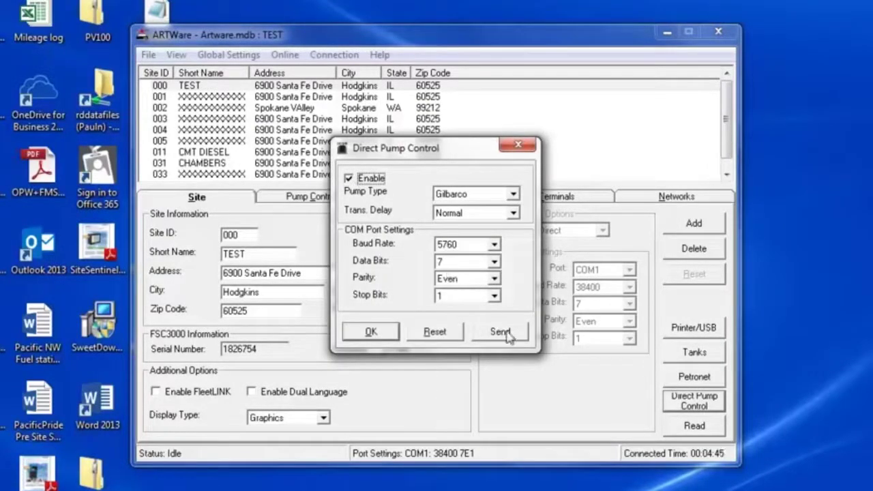
left_click(501, 332)
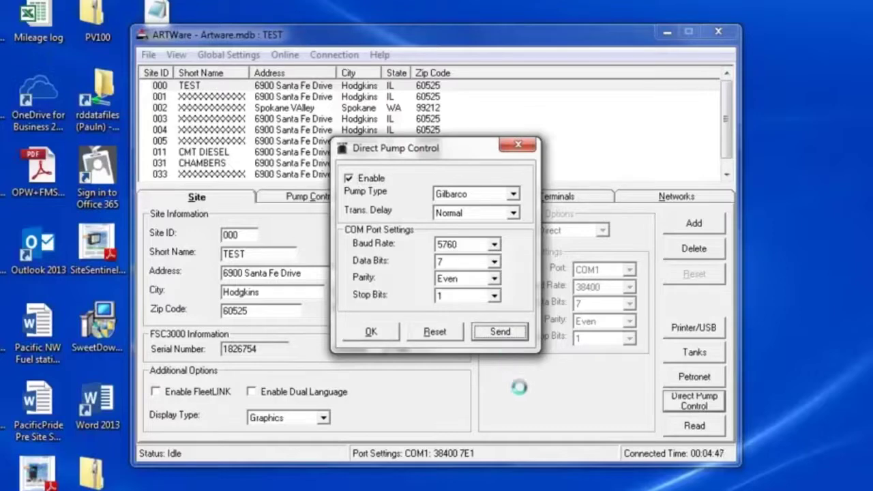
left_click(526, 146)
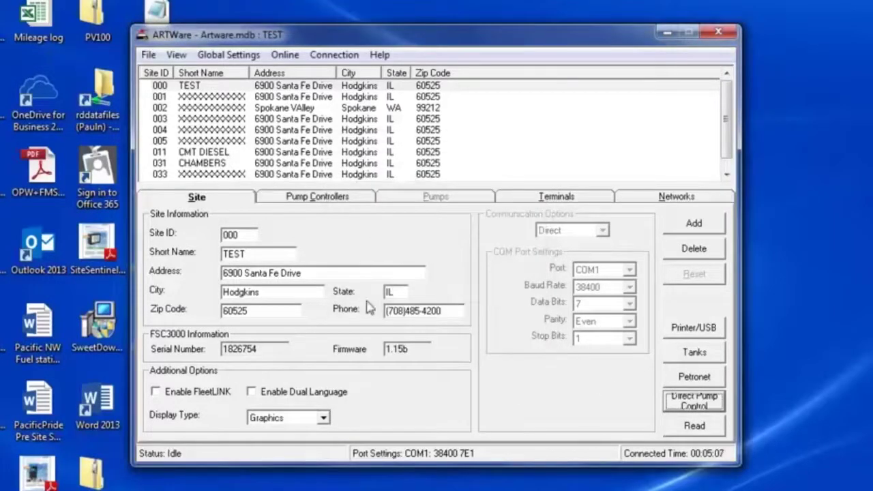
- Add an installed pump controller with controller ID 1 and unit type PCM, and save it
left_click(304, 200)
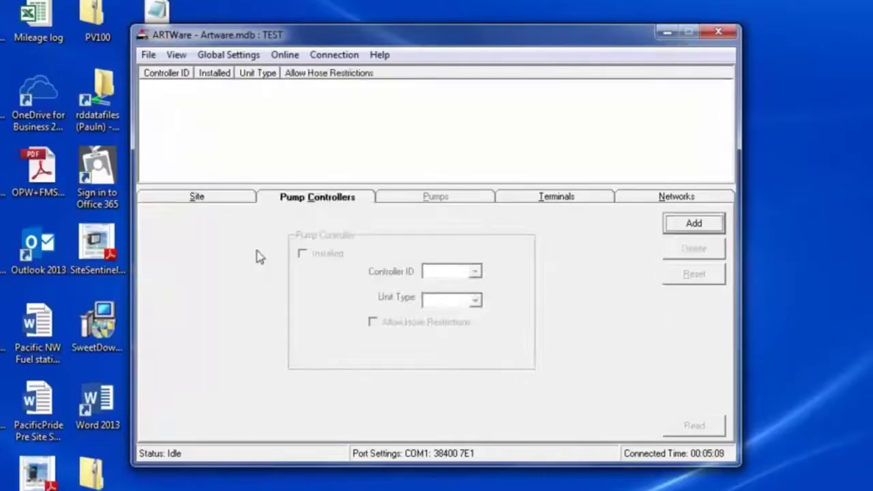
left_click(711, 224)
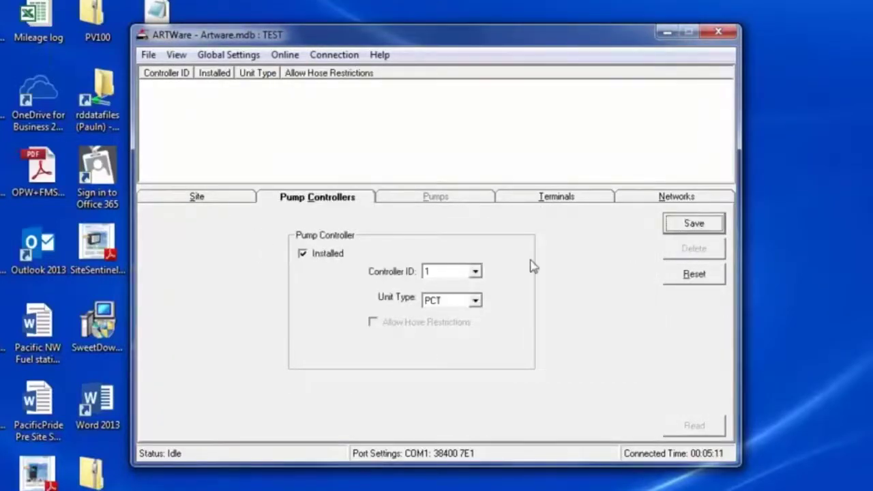
left_click(475, 301)
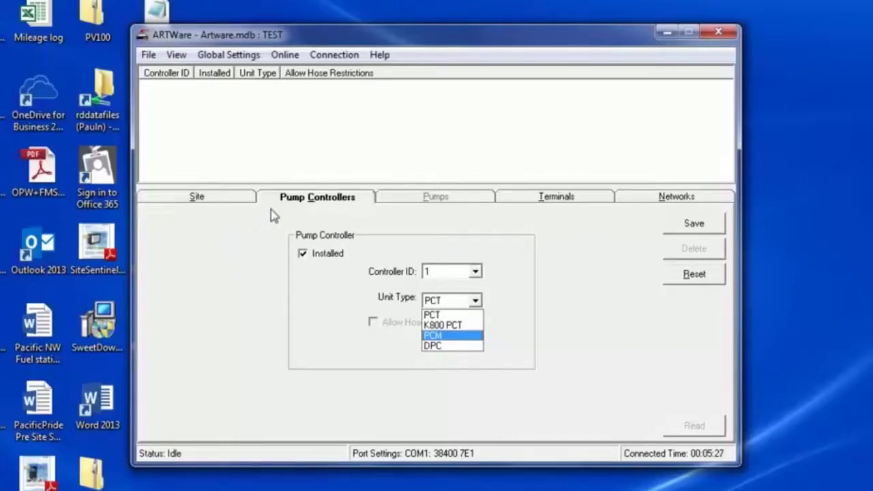
left_click(449, 339)
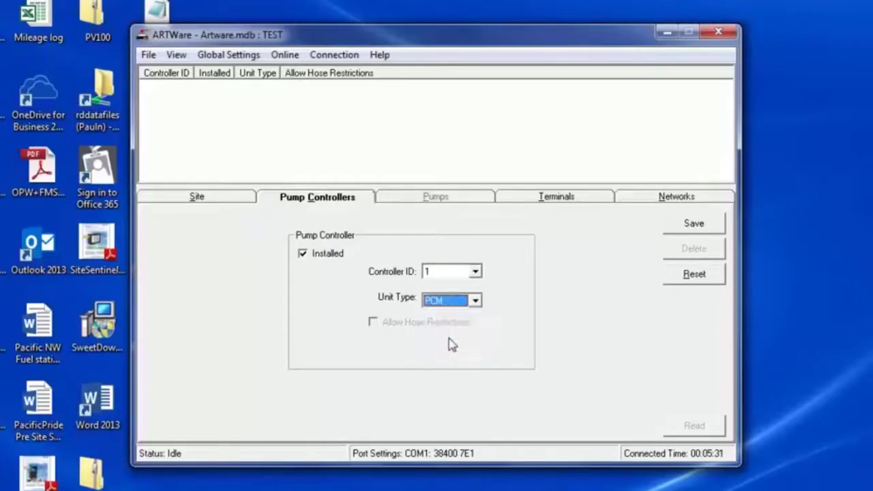
left_click(476, 273)
left_click(477, 274)
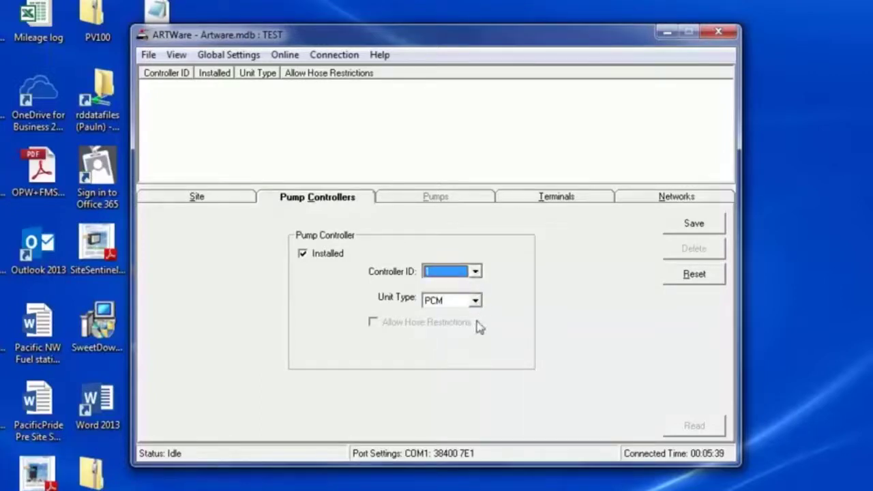
left_click(693, 225)
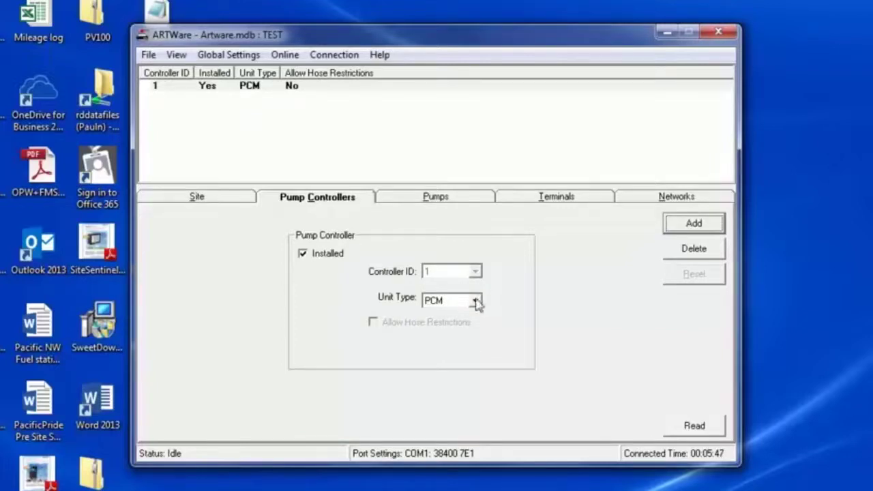
- Add an installed pump controller with controller ID 2 and unit type K800 PCT, and save it
left_click(715, 224)
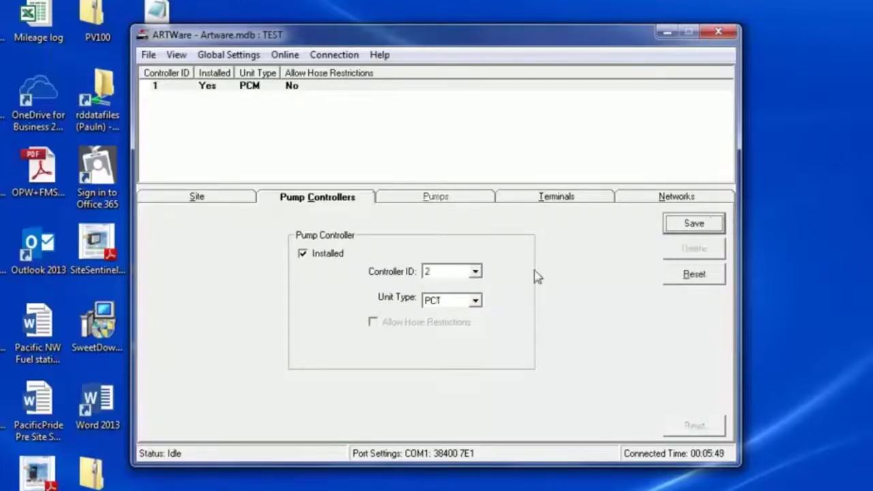
left_click(476, 301)
left_click(464, 326)
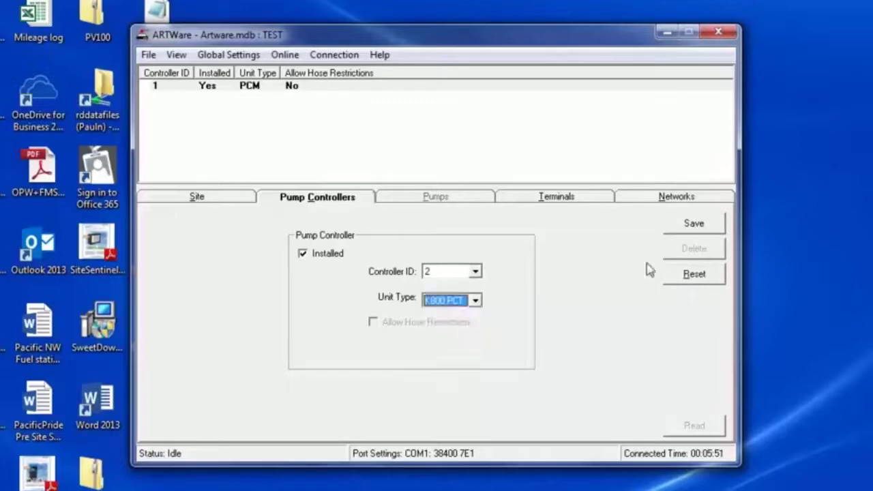
left_click(696, 225)
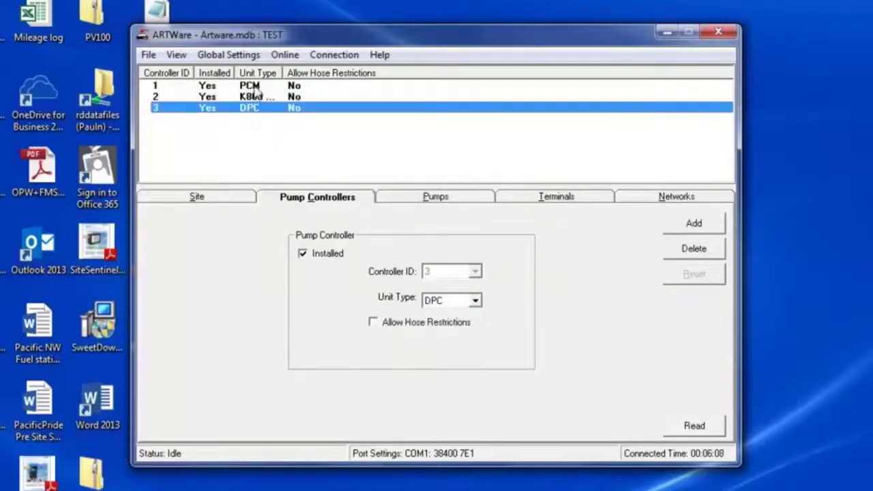
- View the pump settings belonging to controller 1 (PCM) and those belonging to controller 2 (K800 PCT)
left_click(273, 86)
left_click(414, 198)
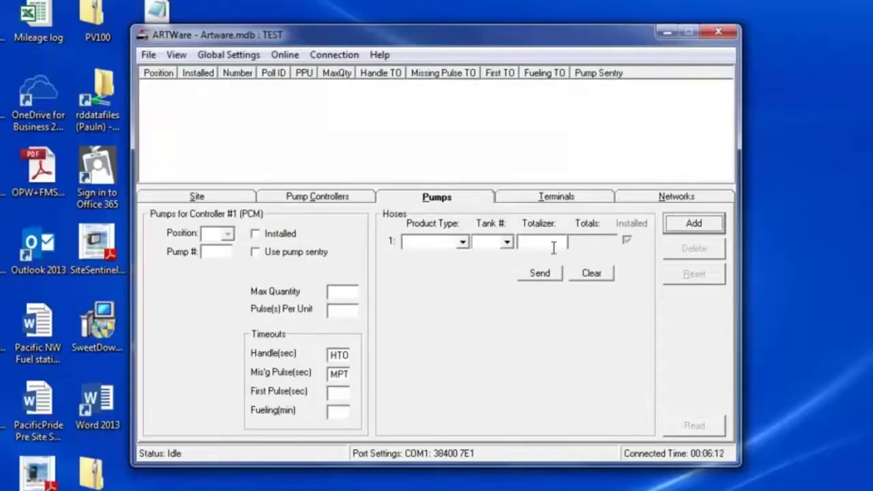
left_click(312, 197)
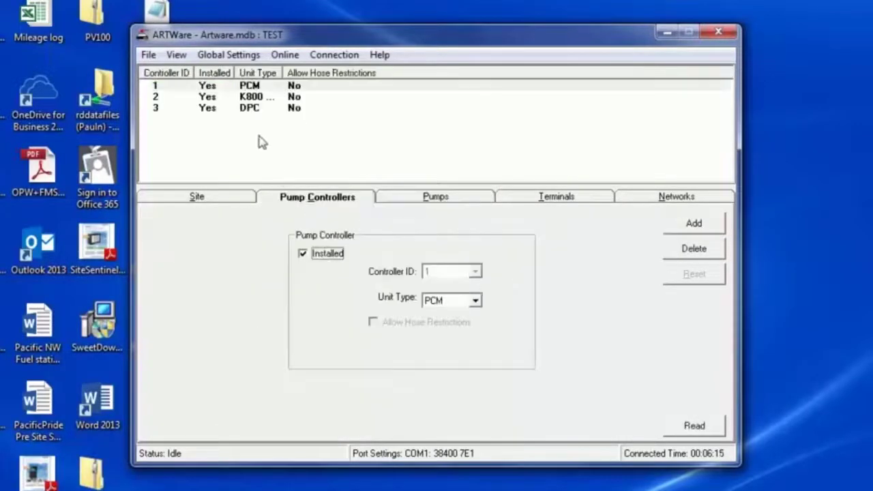
left_click(258, 101)
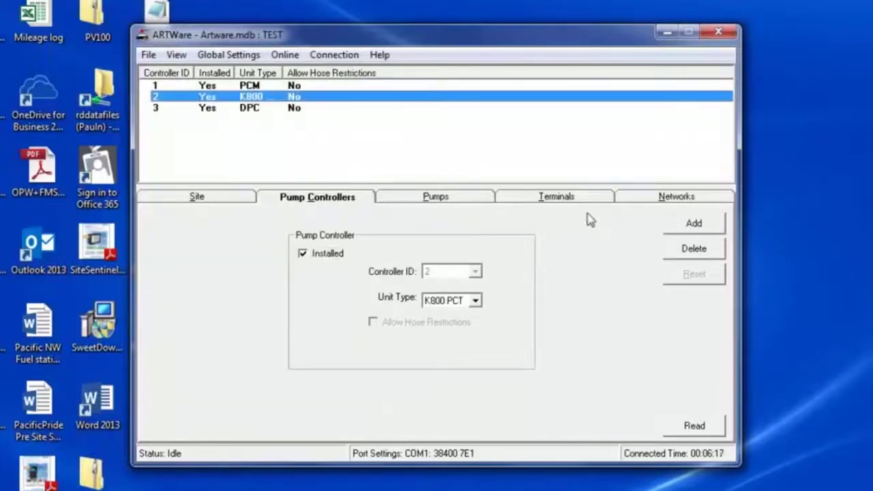
left_click(464, 205)
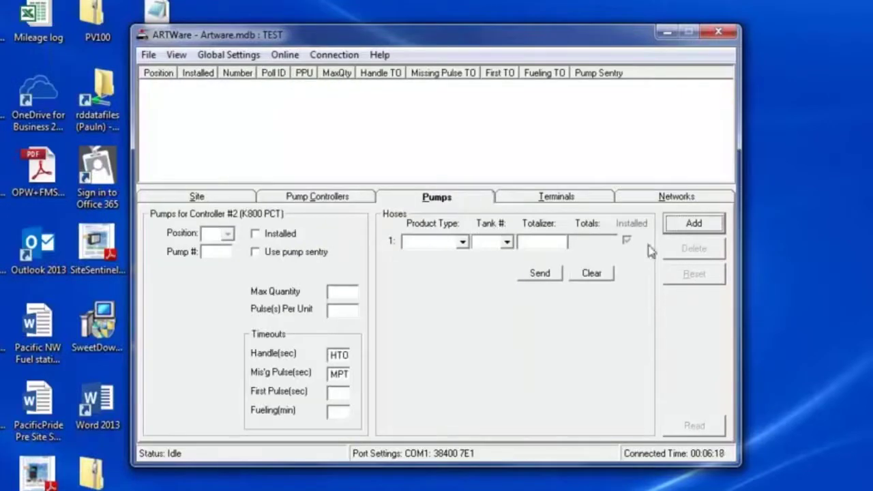
- Add an installed pump at position 1 of controller 3 (DPC), with hose 1 installed and its product type set to PREMIUM
left_click(333, 199)
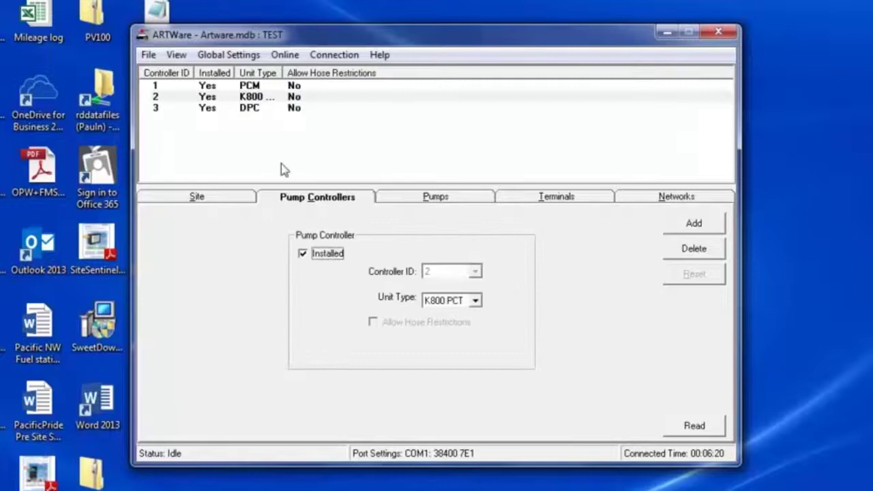
left_click(259, 109)
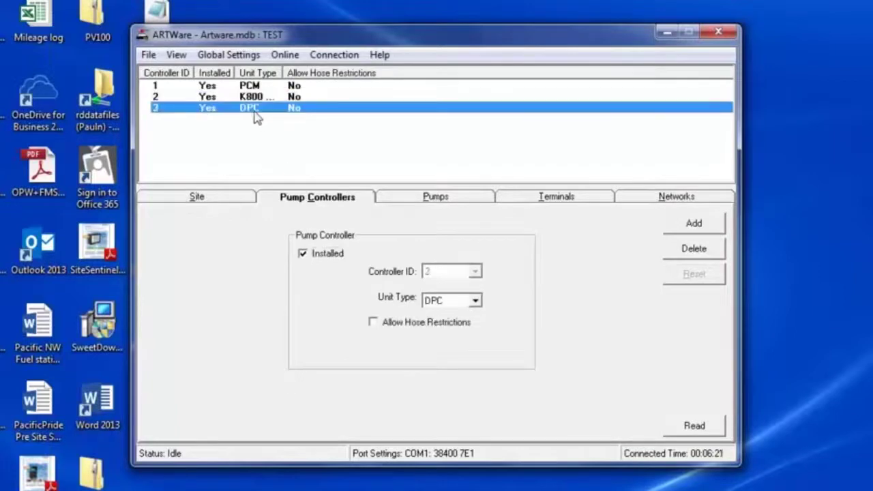
left_click(414, 197)
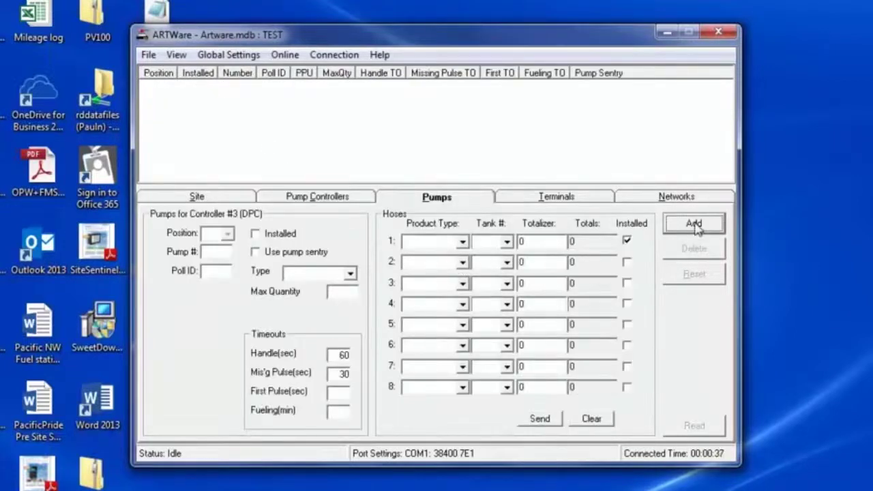
left_click(694, 225)
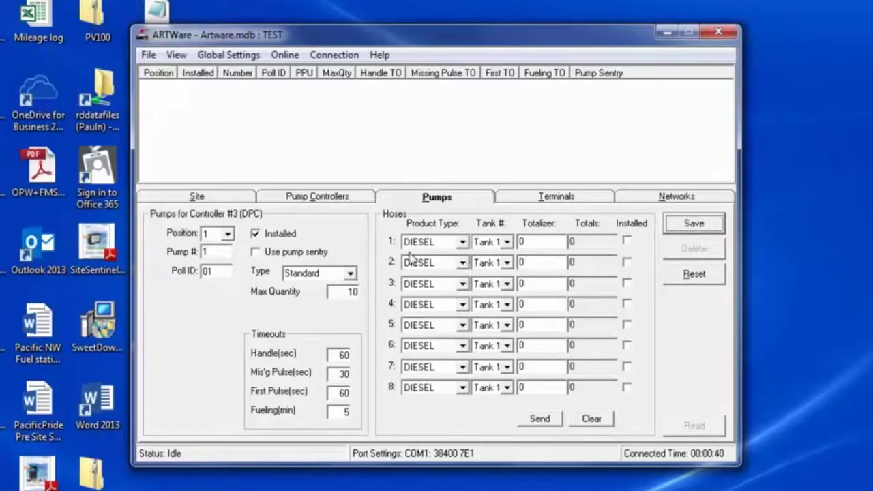
left_click(463, 243)
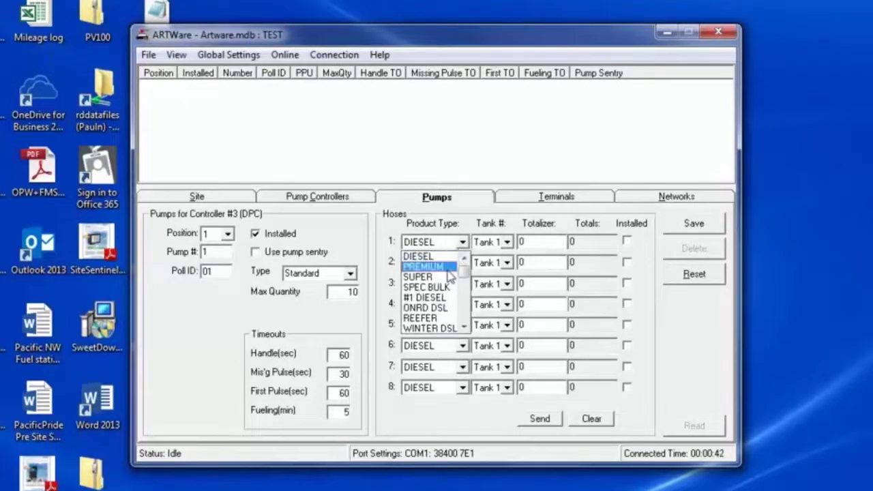
left_click(449, 267)
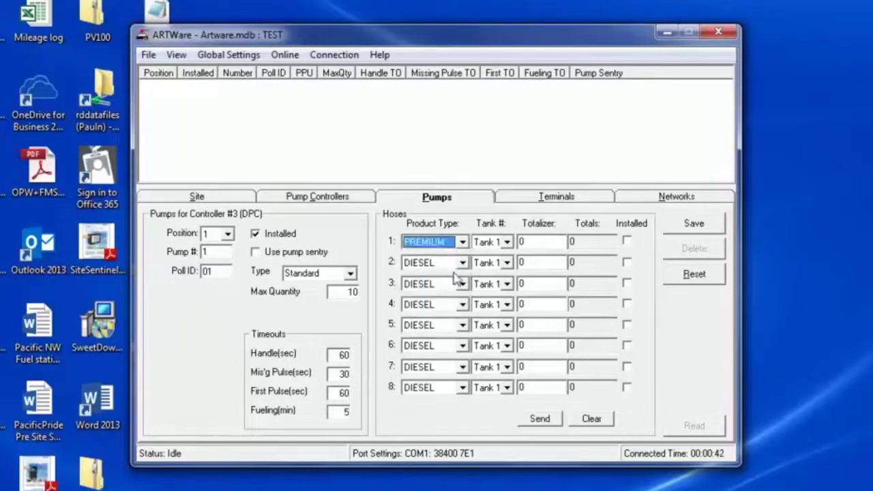
left_click(627, 242)
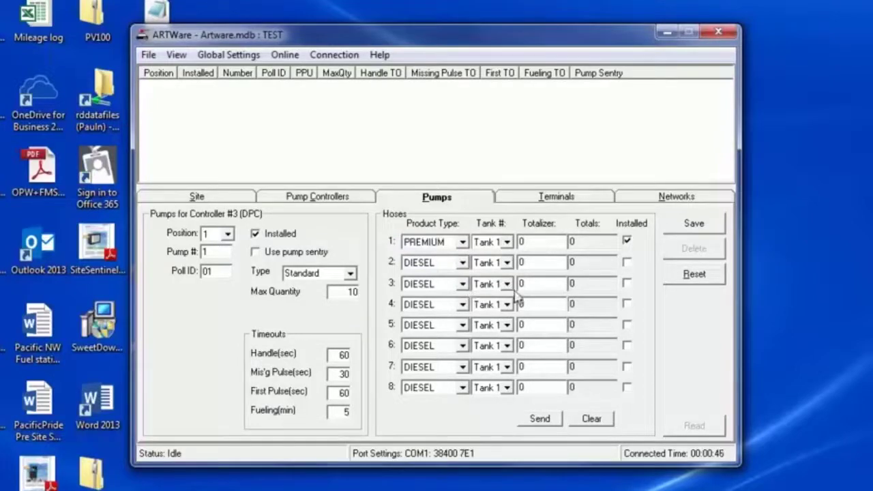
- Mark hose 3 (DIESEL) as installed, set hose 5 to SUPER and installed, and save the pump
left_click(627, 282)
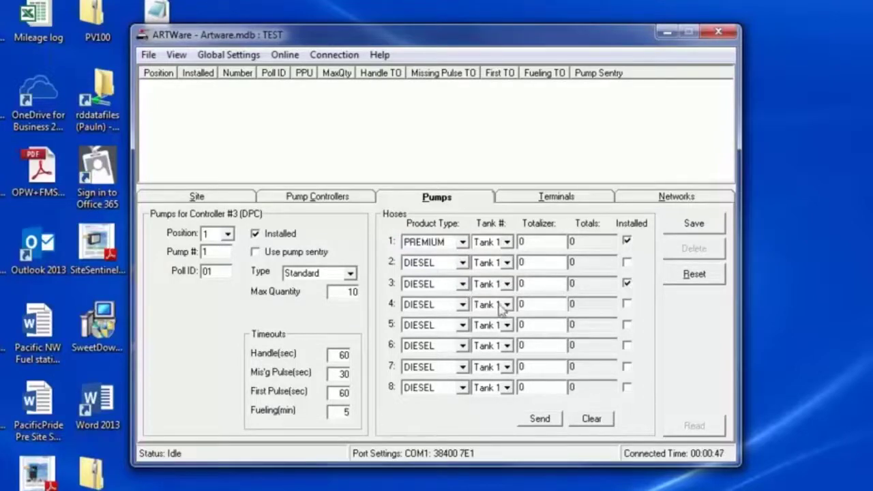
left_click(464, 326)
left_click(450, 363)
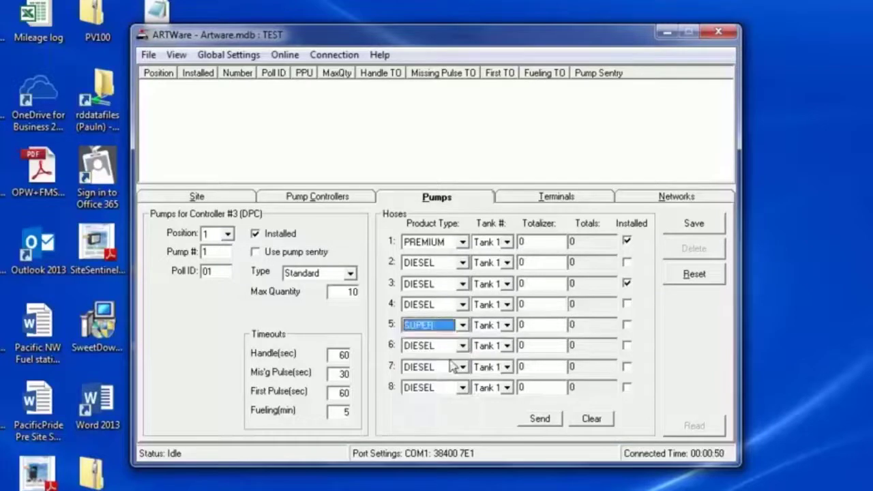
left_click(627, 326)
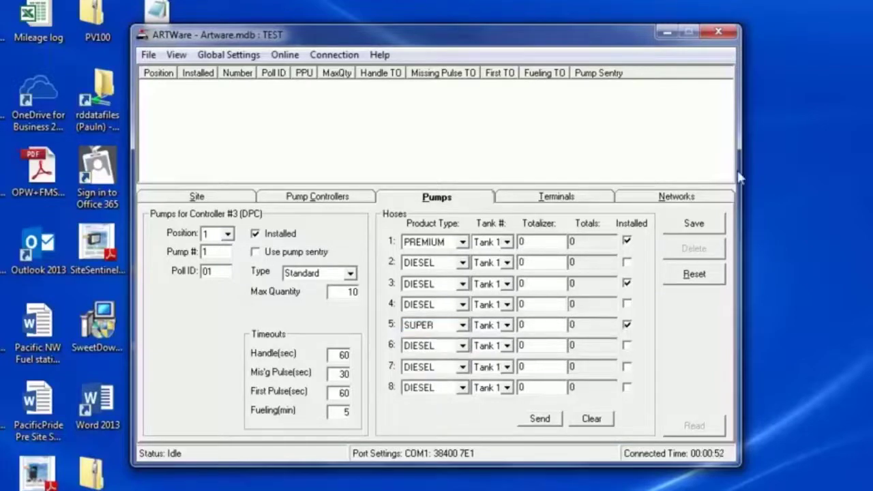
left_click(705, 223)
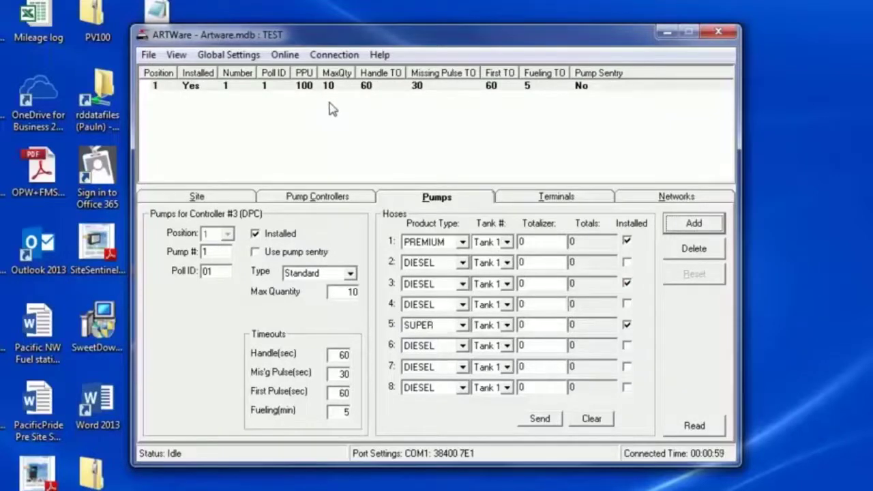
- Try to set the poll ID of the pump at position 1 to 0
double_click(221, 272)
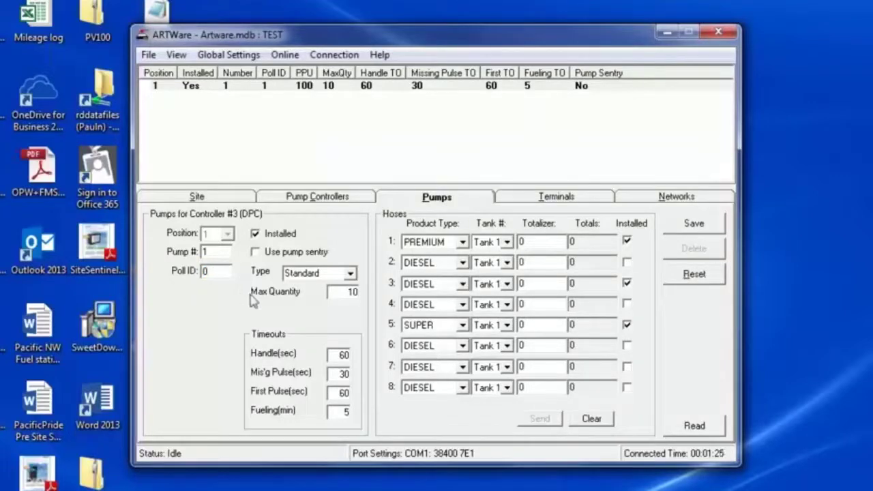
left_click(257, 259)
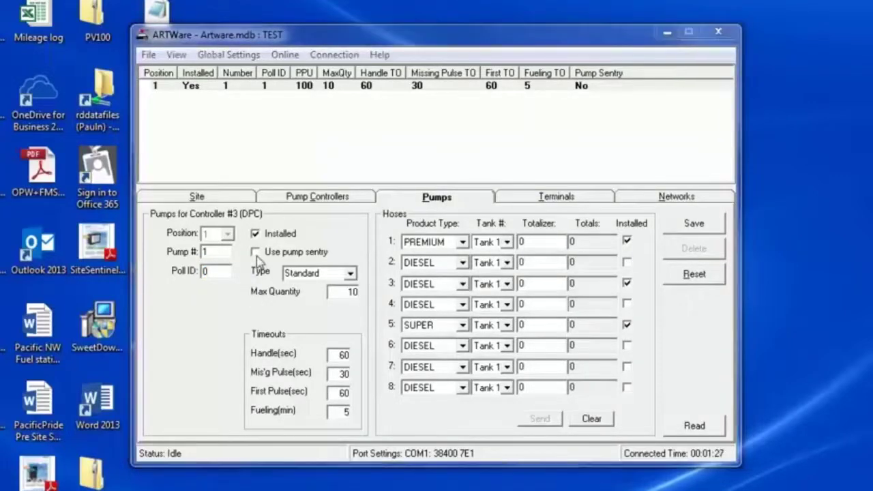
left_click(574, 287)
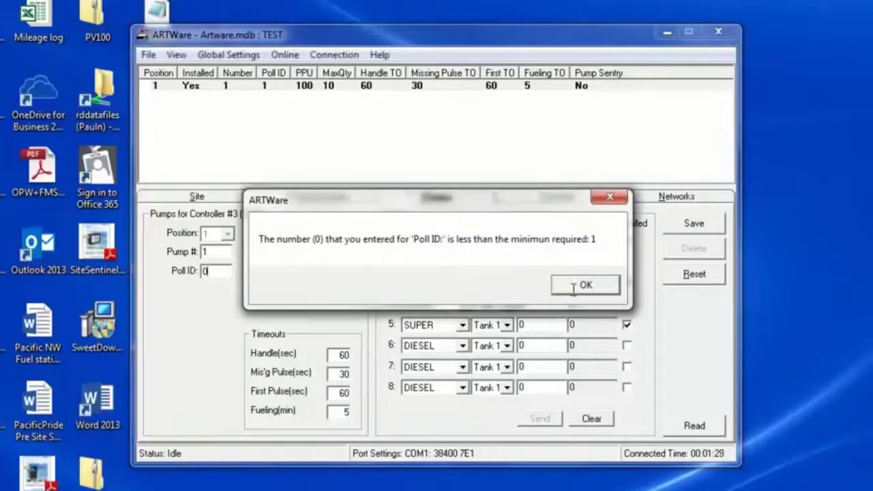
- Enable pump sentry for the pump with poll ID 01, and save the pump changes while switching to the terminal settings
left_click(255, 252)
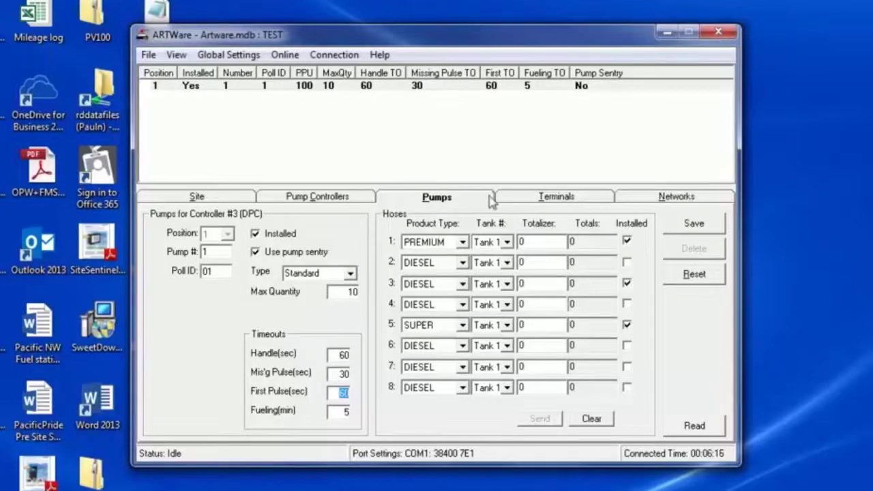
left_click(525, 203)
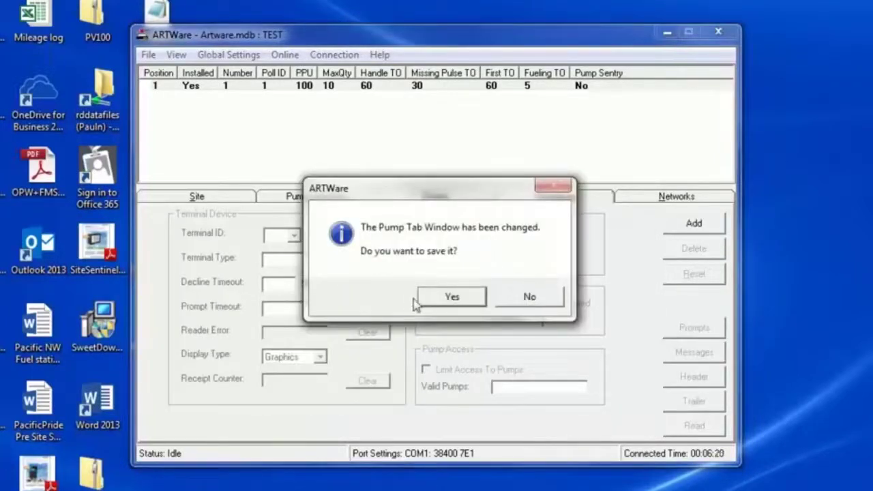
left_click(453, 295)
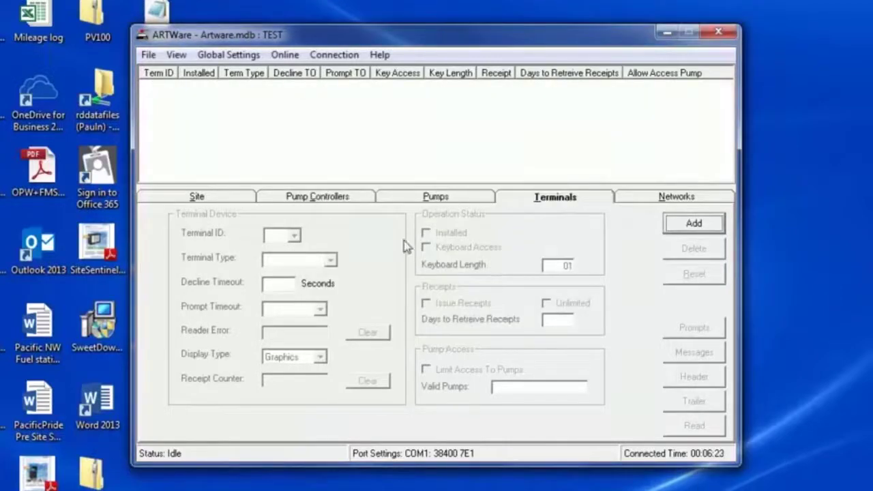
- Add an installed terminal with terminal ID 1, trying the K800 Hybrid type before choosing C/OPT
left_click(694, 226)
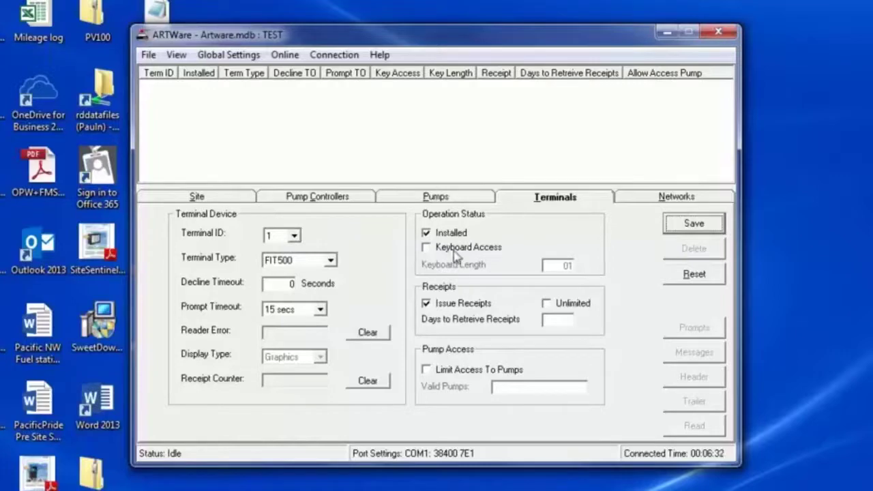
left_click(332, 262)
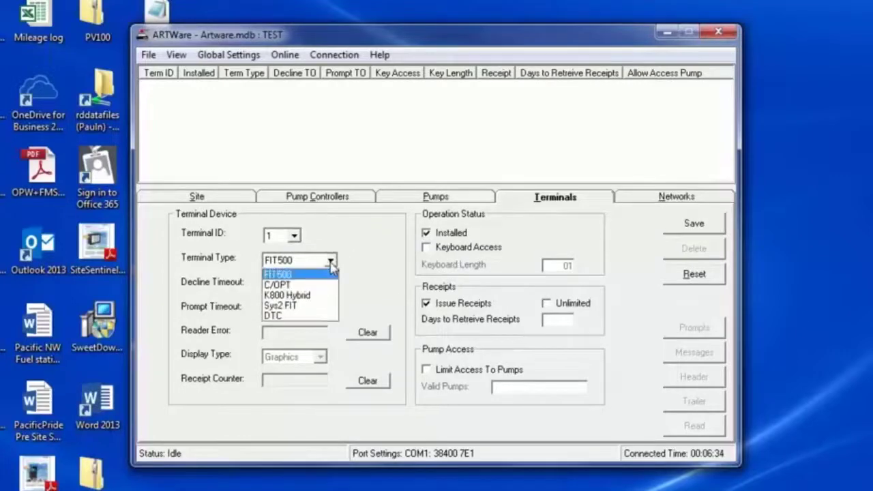
left_click(319, 294)
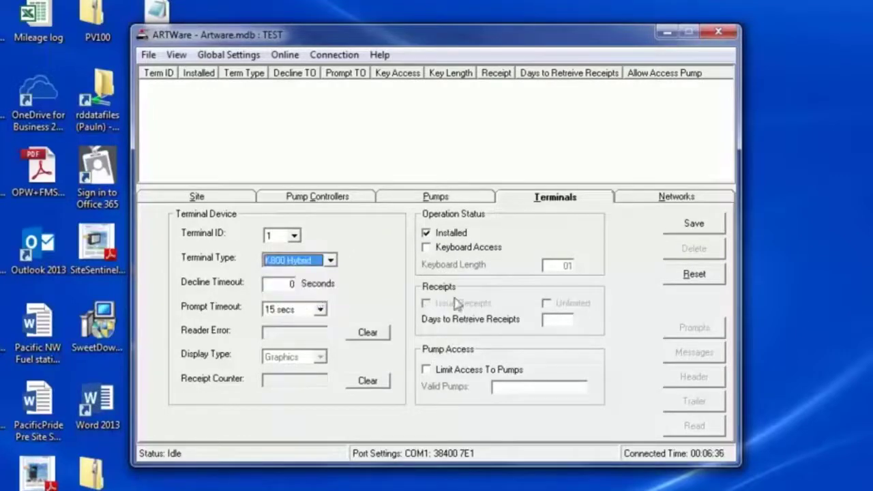
left_click(330, 260)
left_click(325, 282)
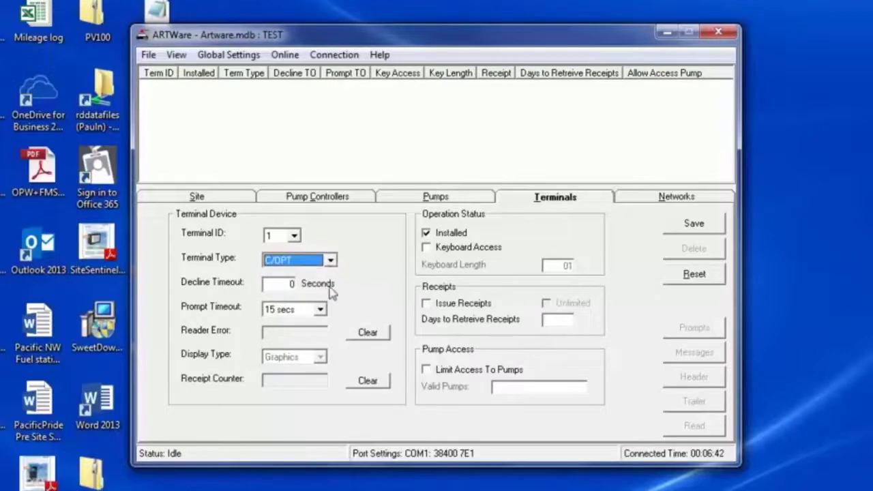
- Set the terminal's decline timeout to 15 seconds and its prompt timeout to 15 secs
double_click(281, 289)
type("15")
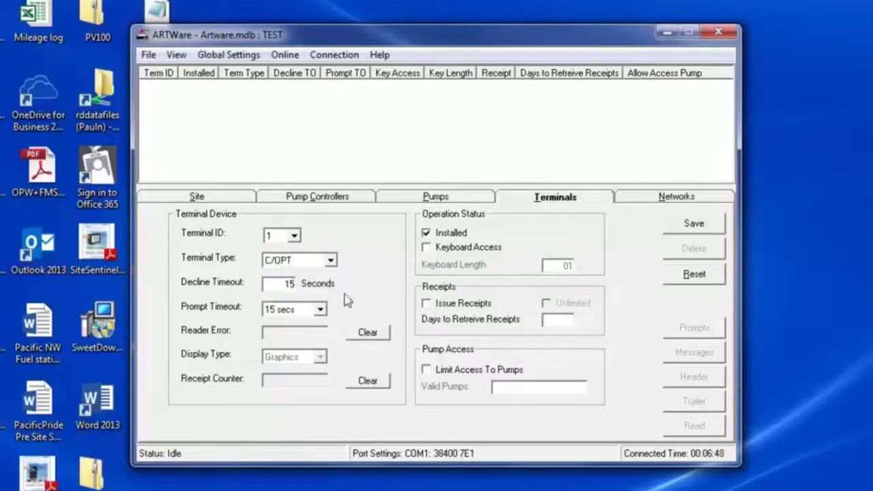
left_click(320, 310)
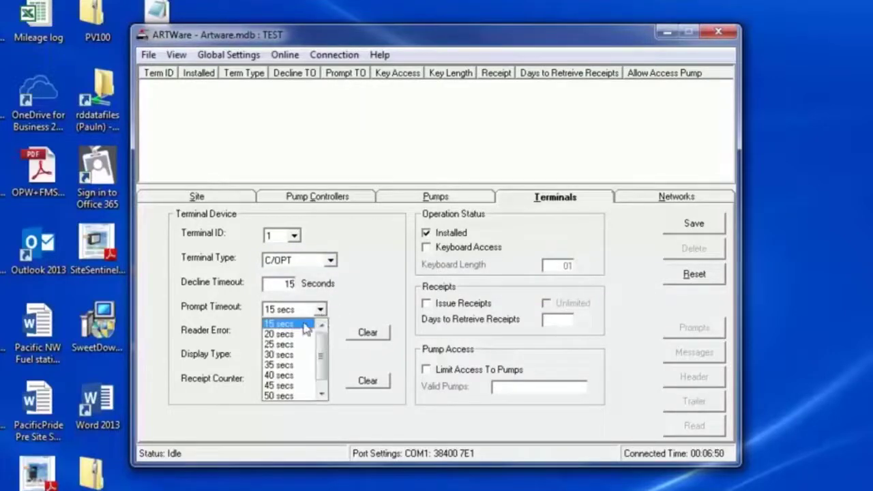
left_click(305, 324)
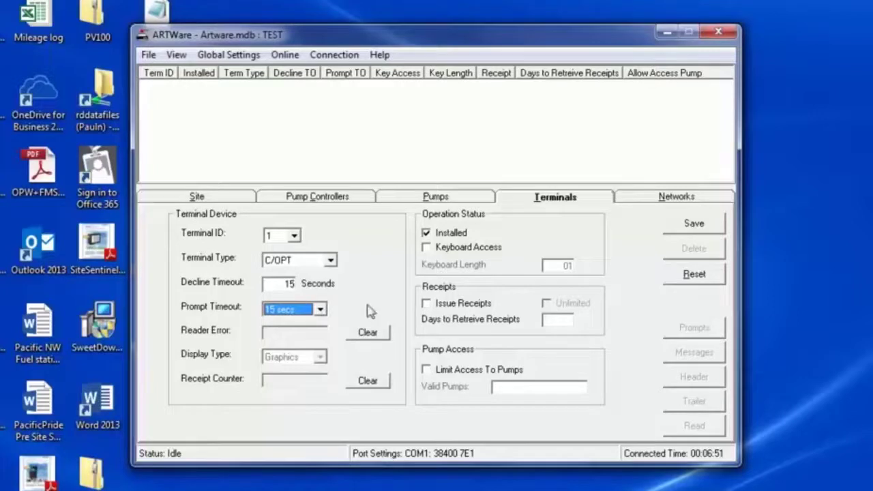
- Enable keyboard access with a keyboard length of 5, and issue receipts with 2 days to retrieve them
left_click(427, 249)
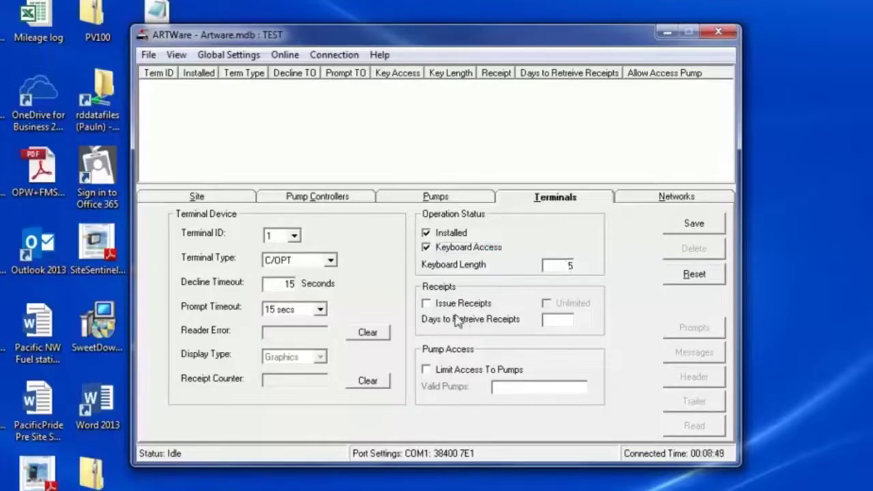
left_click(427, 303)
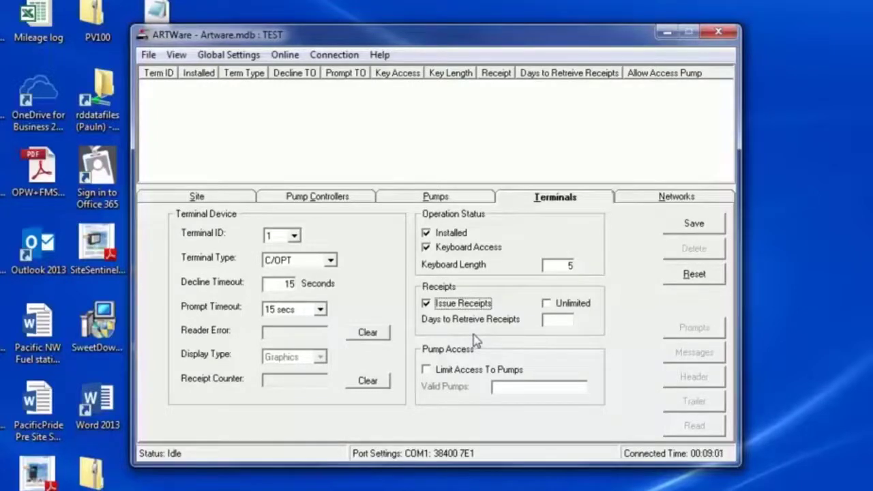
left_click(547, 304)
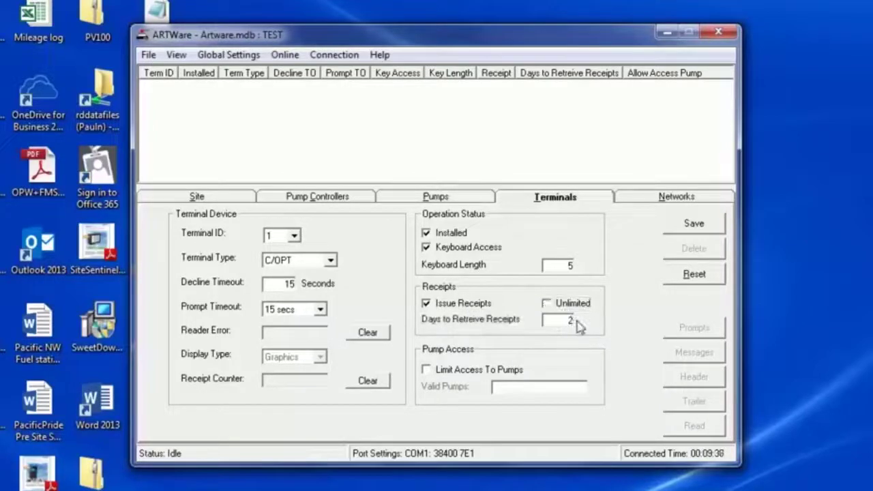
- Limit the terminal's access to pumps, leaving the valid pumps blank, and save the terminal
left_click(425, 371)
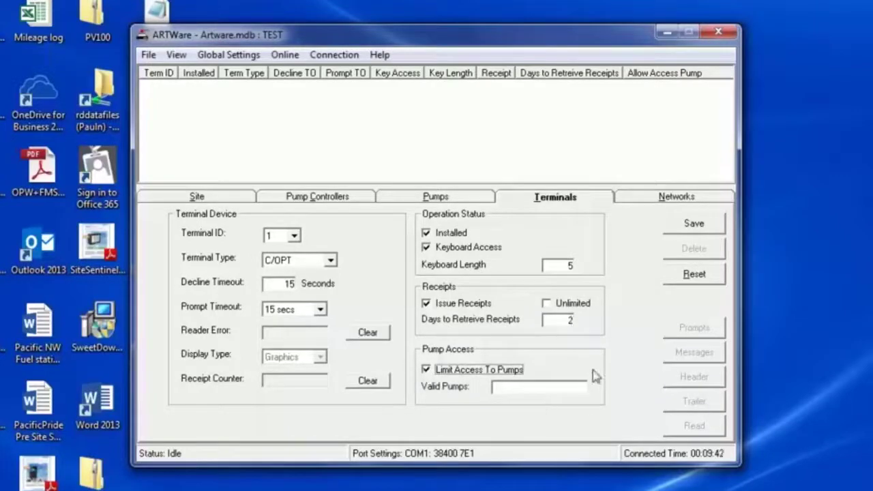
left_click(535, 388)
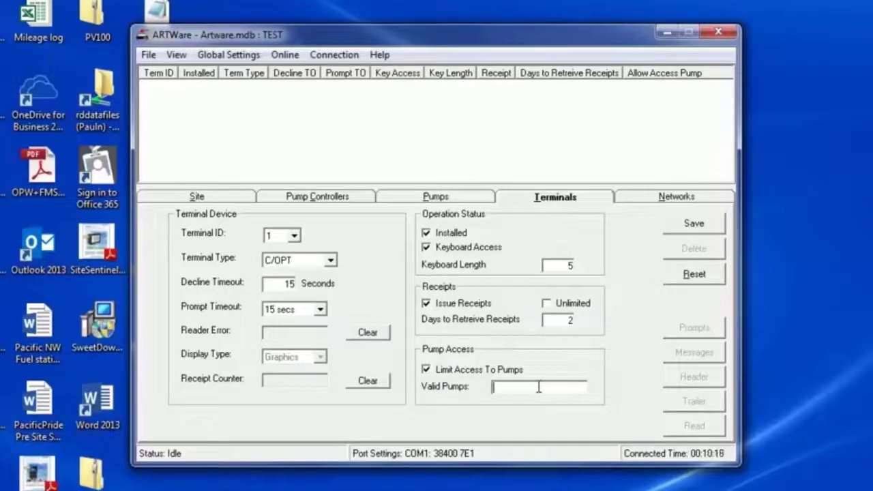
left_click(692, 227)
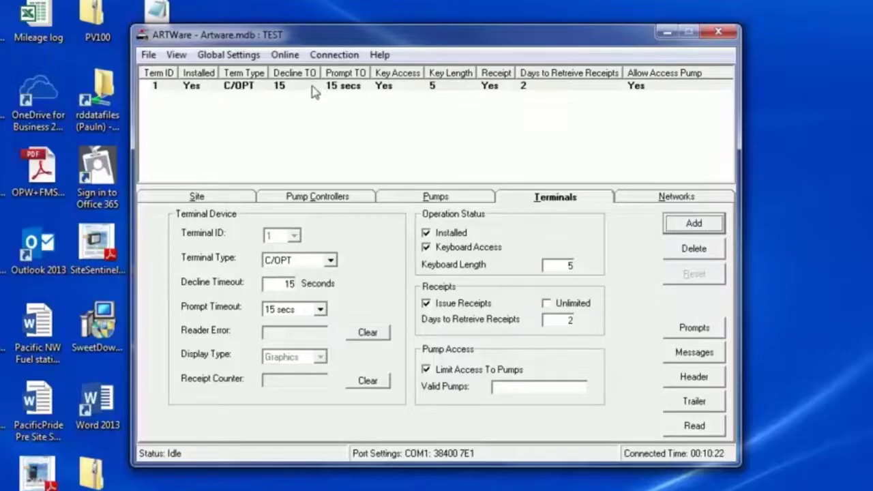
- Open the prompts for the C/OPT terminal with ID 1
left_click(314, 92)
left_click(708, 331)
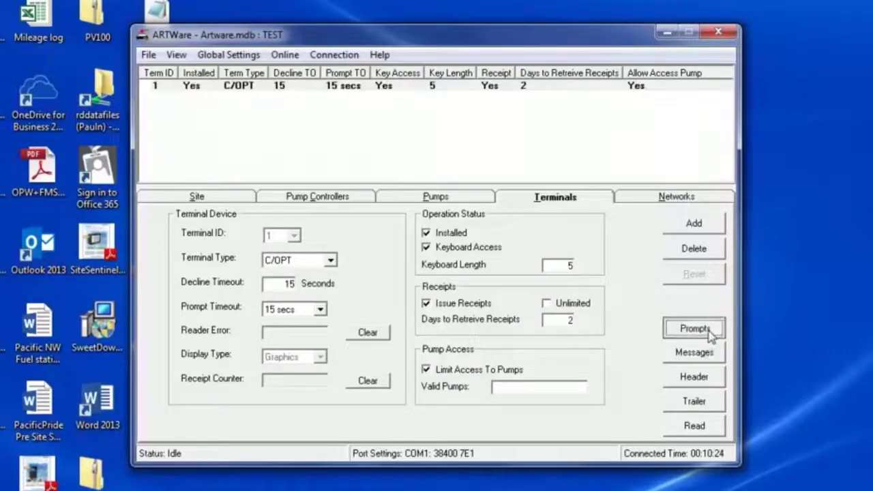